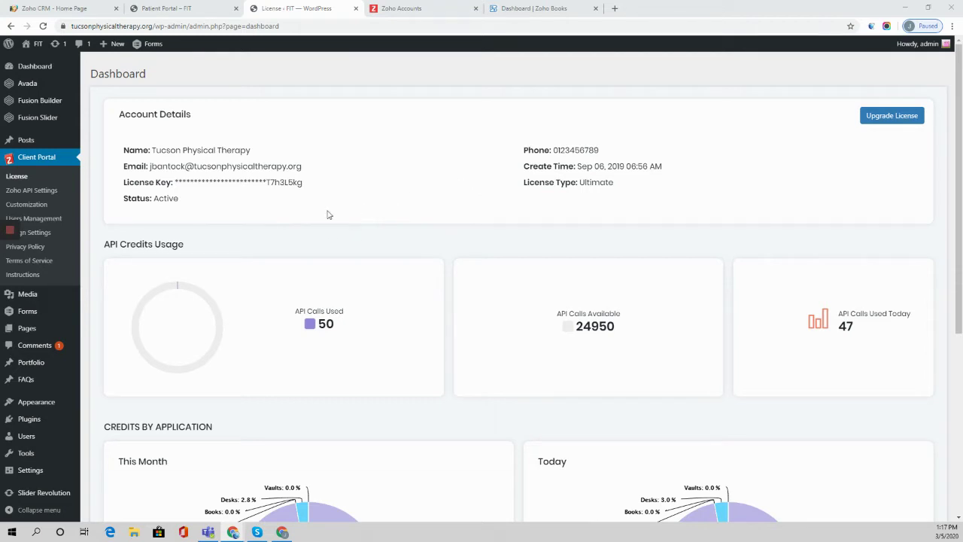
left_click(23, 206)
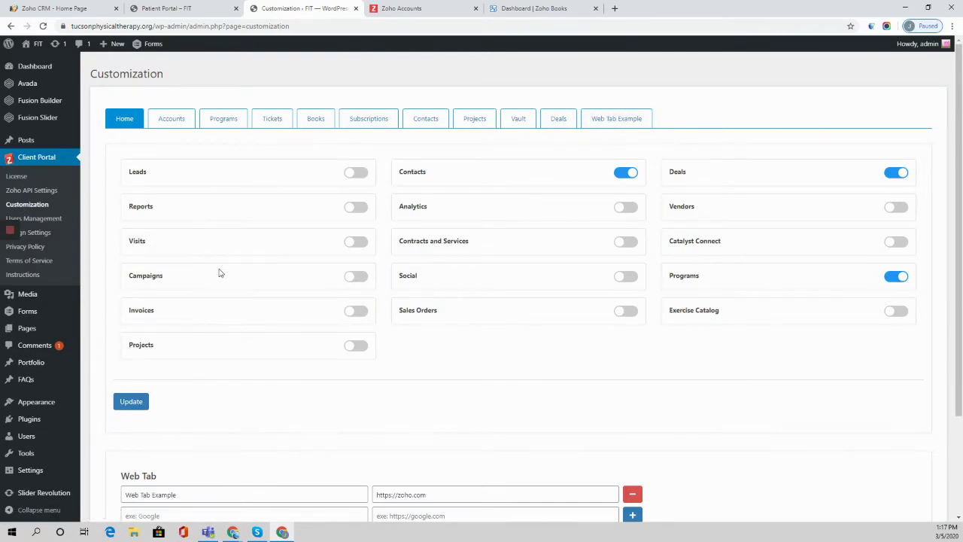
scroll(391, 387, "down", 2)
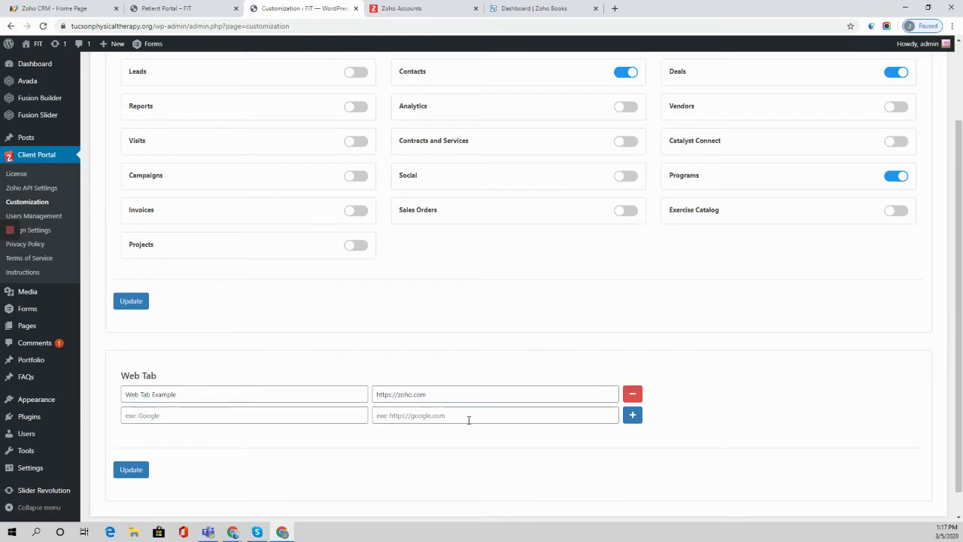
scroll(440, 410, "up", 5)
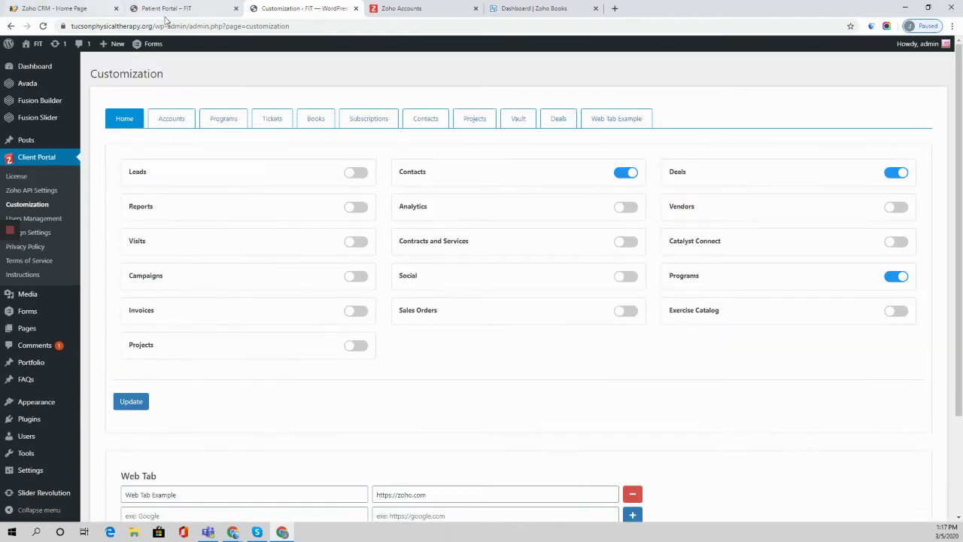
left_click(169, 9)
scroll(662, 360, "down", 3)
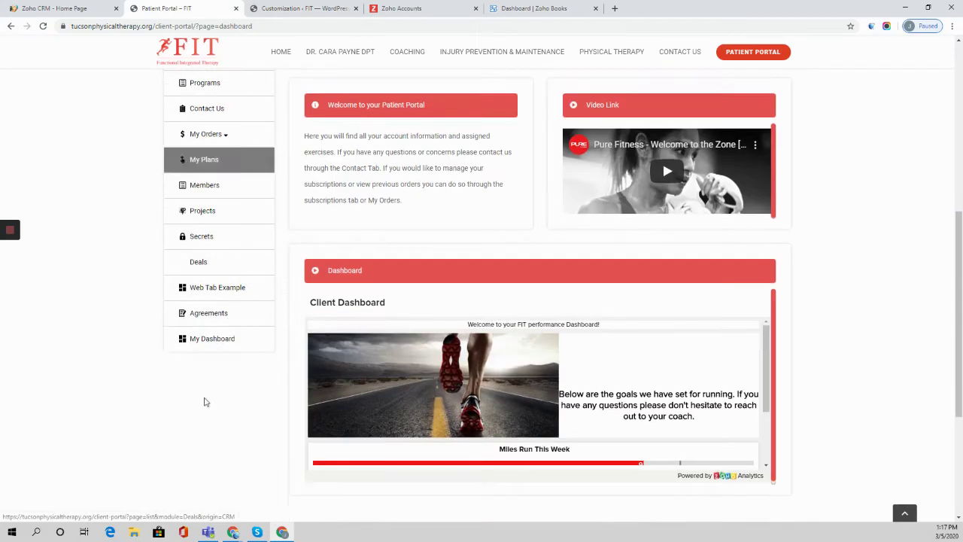
left_click(210, 293)
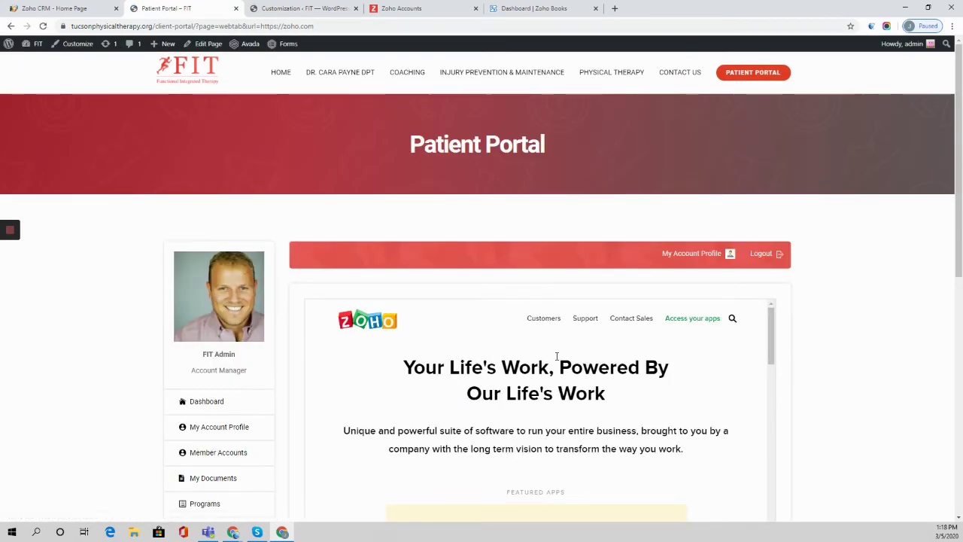
scroll(622, 377, "down", 1)
scroll(622, 377, "down", 1)
scroll(844, 365, "down", 2)
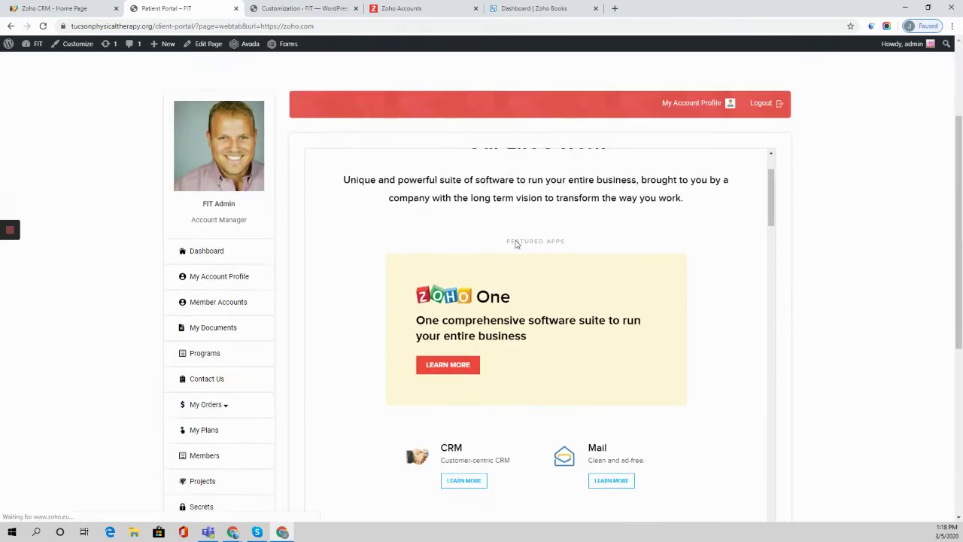
scroll(565, 301, "up", 1)
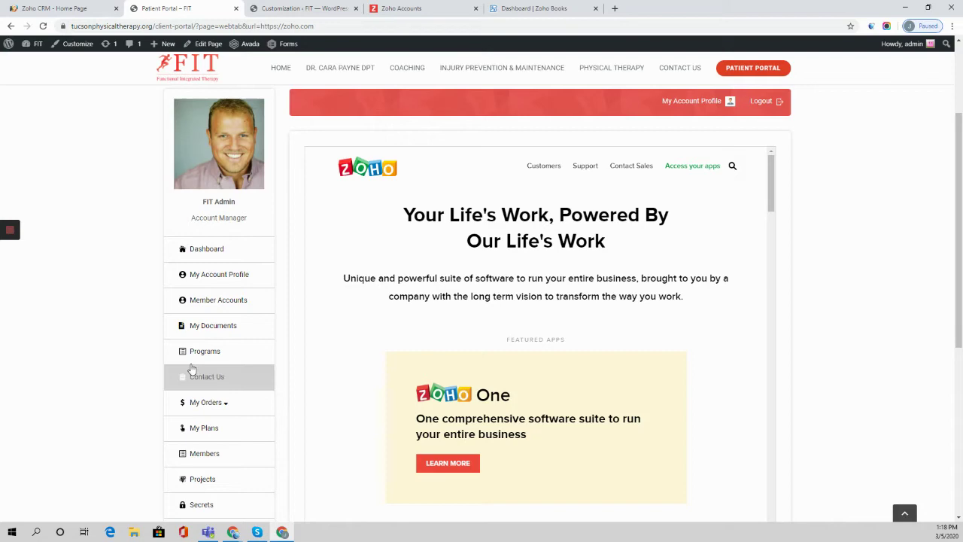
scroll(116, 329, "down", 1)
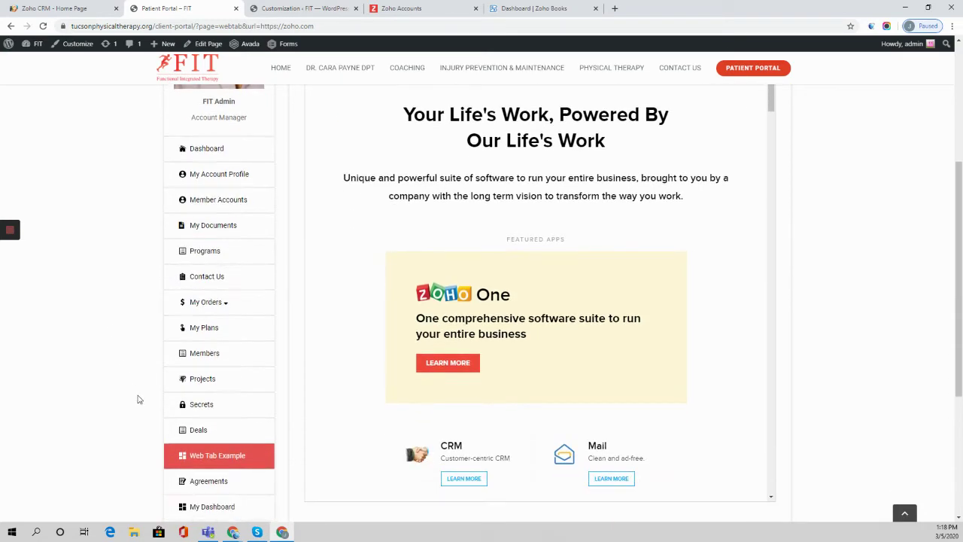
left_click(213, 150)
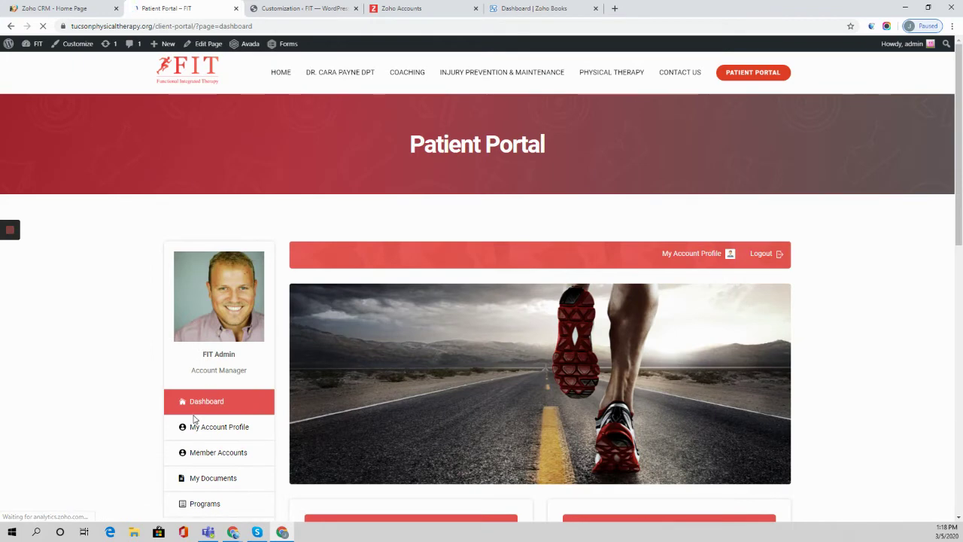
scroll(813, 397, "down", 5)
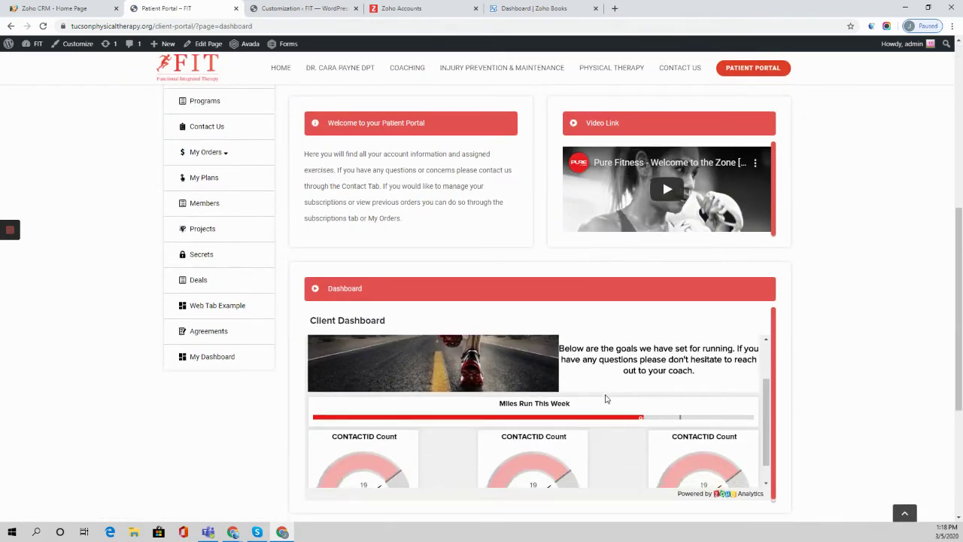
scroll(623, 416, "up", 2)
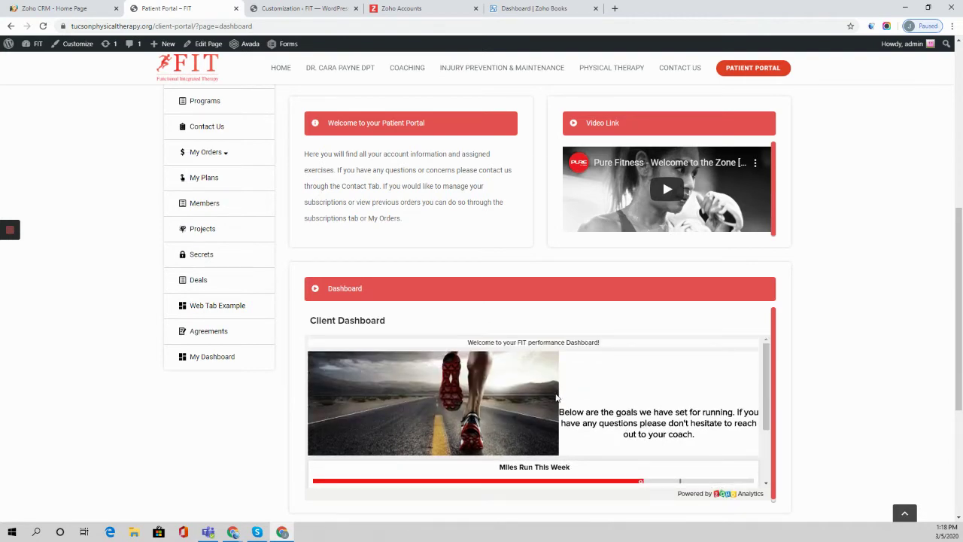
In Design Settings' Dashboard Content tab, keep the Dashboard block's field set to Dashboard
left_click(272, 8)
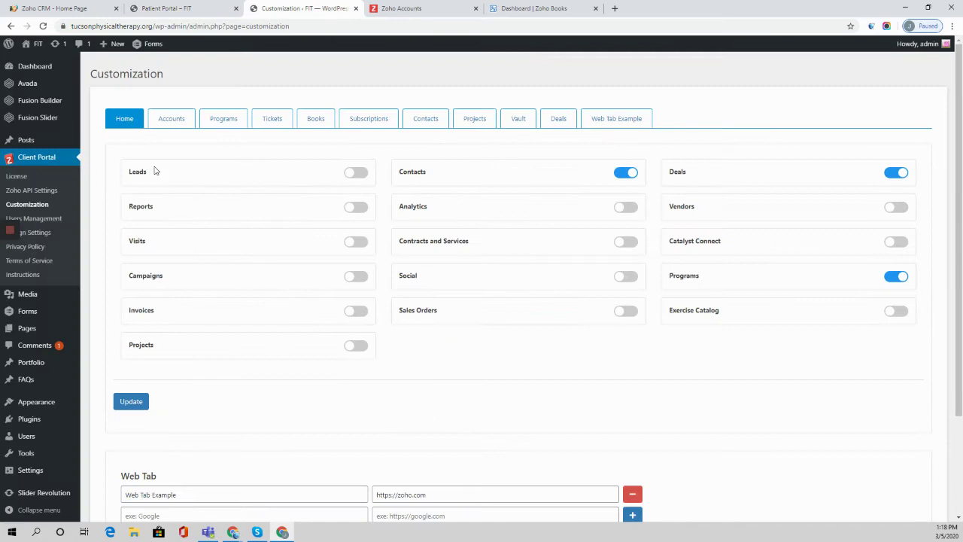
left_click(34, 233)
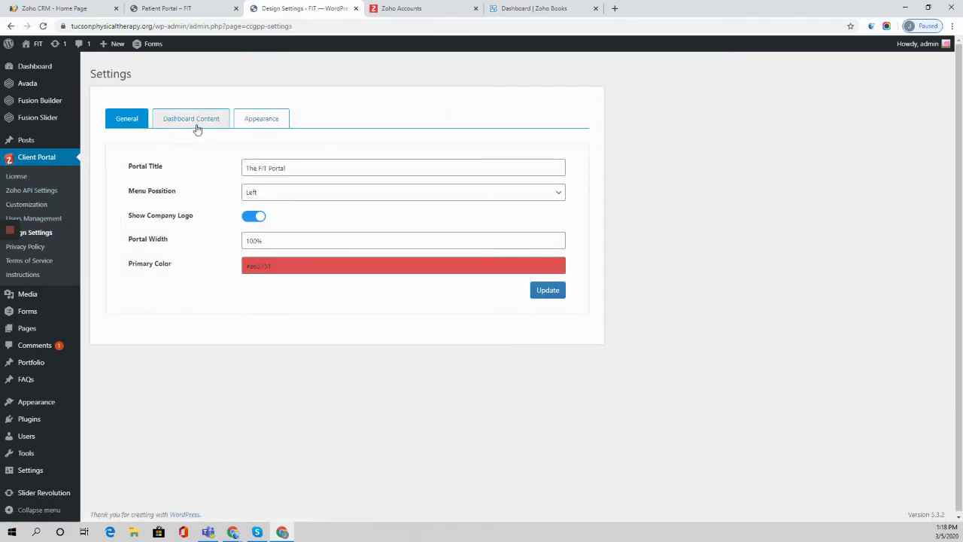
left_click(195, 128)
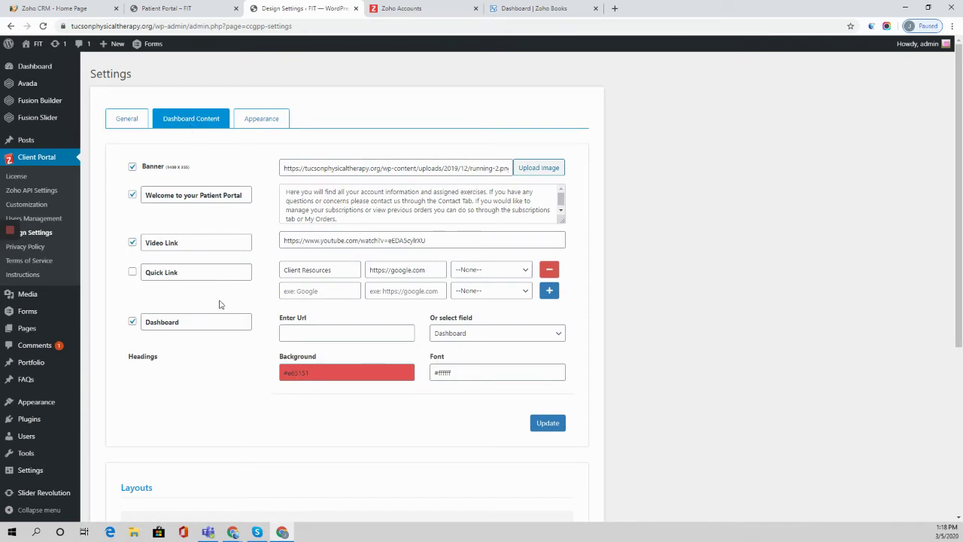
scroll(155, 279, "down", 1)
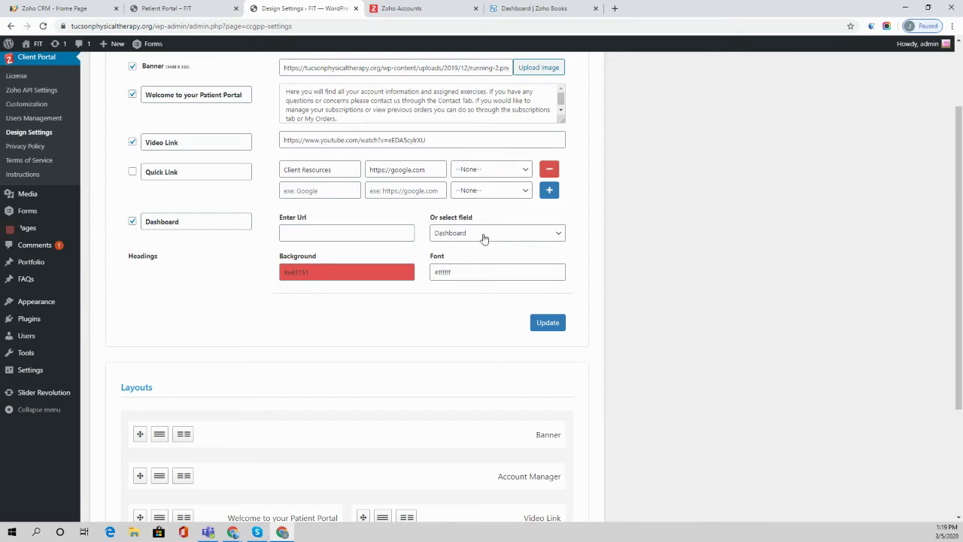
left_click(493, 240)
left_click(467, 250)
left_click(406, 214)
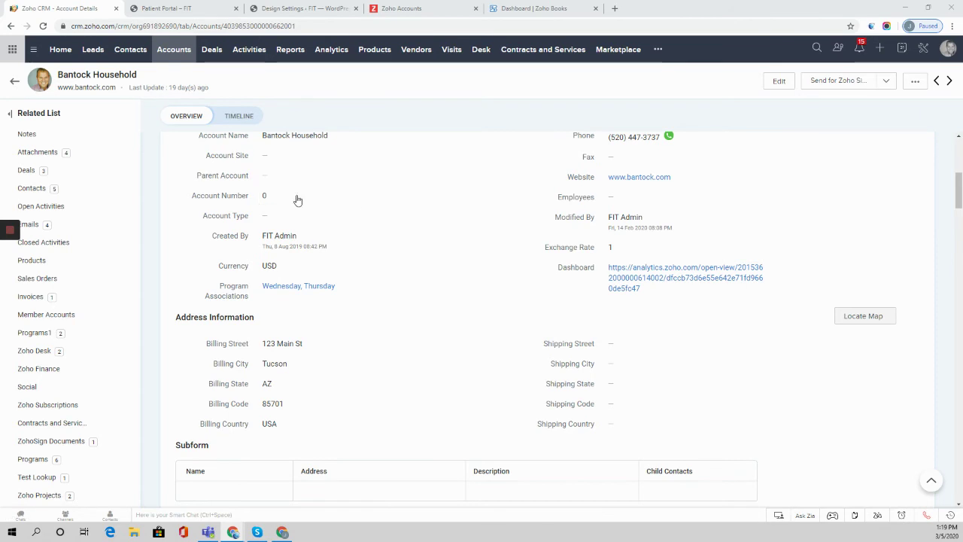
Return to the Patient Portal's Client Dashboard showing the Miles Run This Week embed
left_click(181, 9)
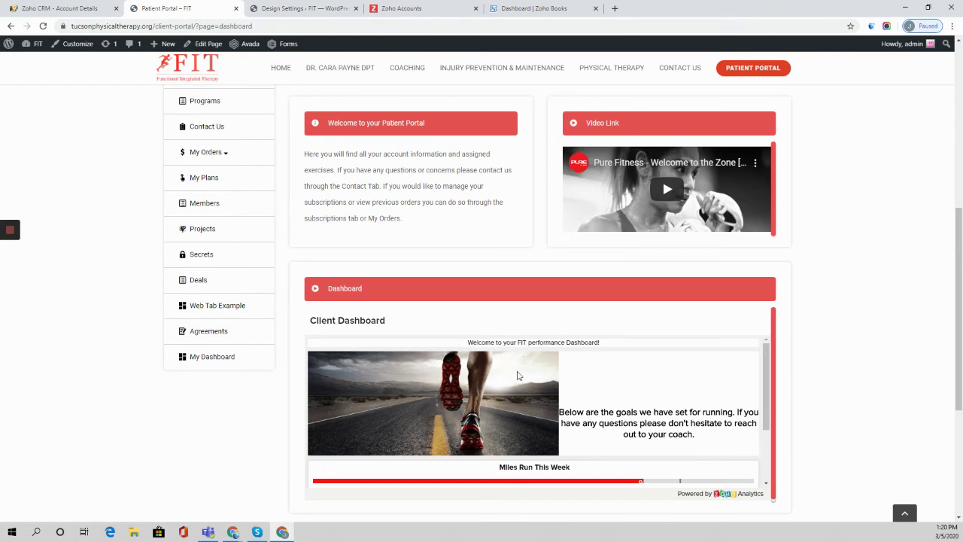
left_click(300, 11)
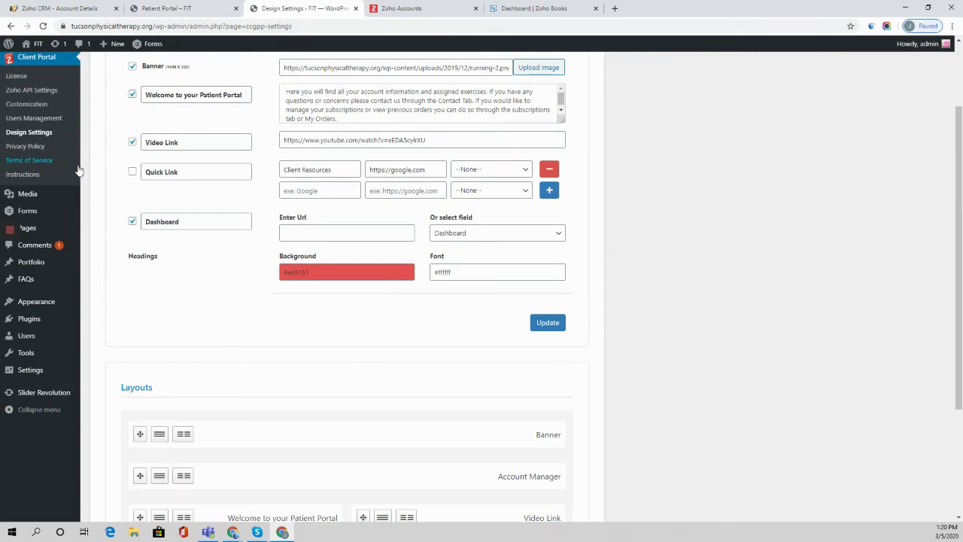
scroll(154, 309, "up", 1)
scroll(157, 316, "down", 1)
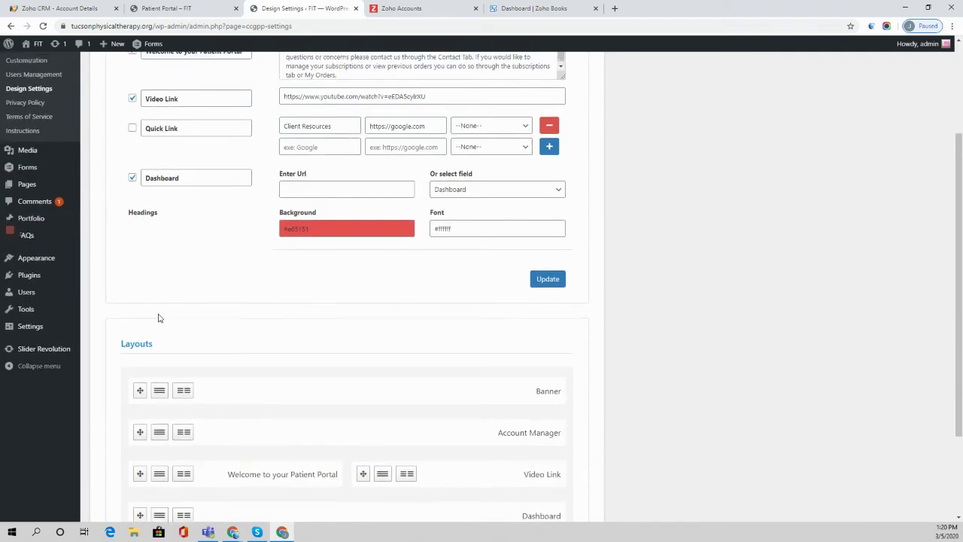
scroll(157, 316, "up", 2)
left_click(40, 220)
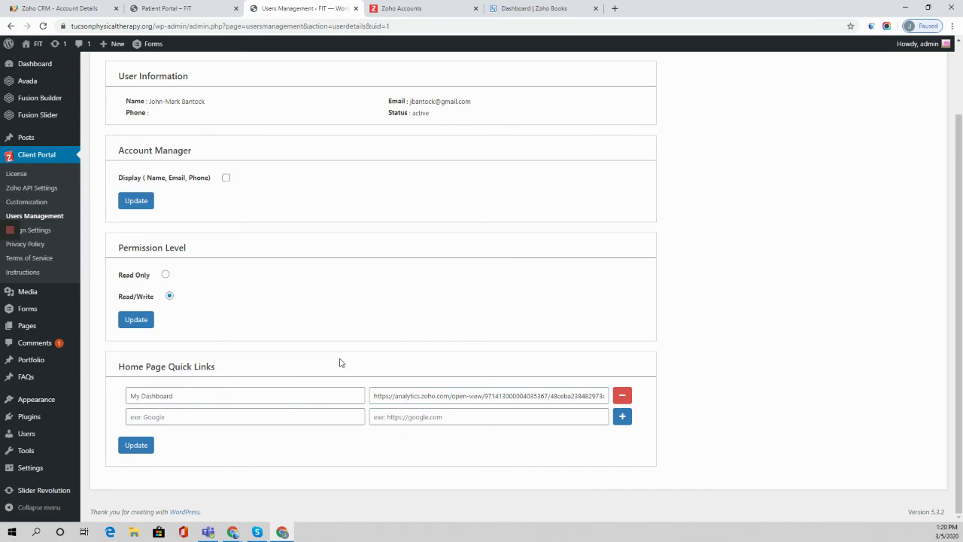
scroll(339, 363, "up", 2)
Look over the Patient Portal dashboard page from top to bottom
left_click(181, 8)
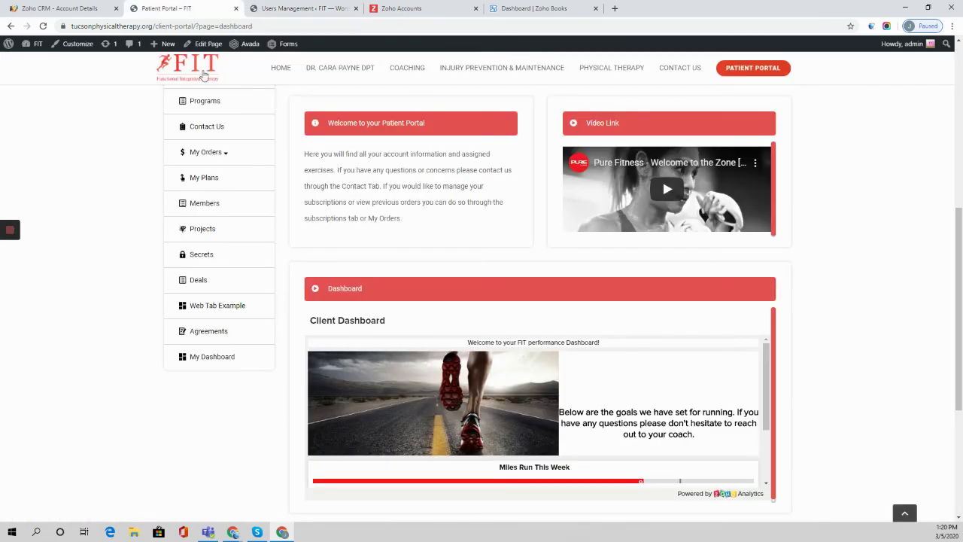
scroll(508, 248, "up", 2)
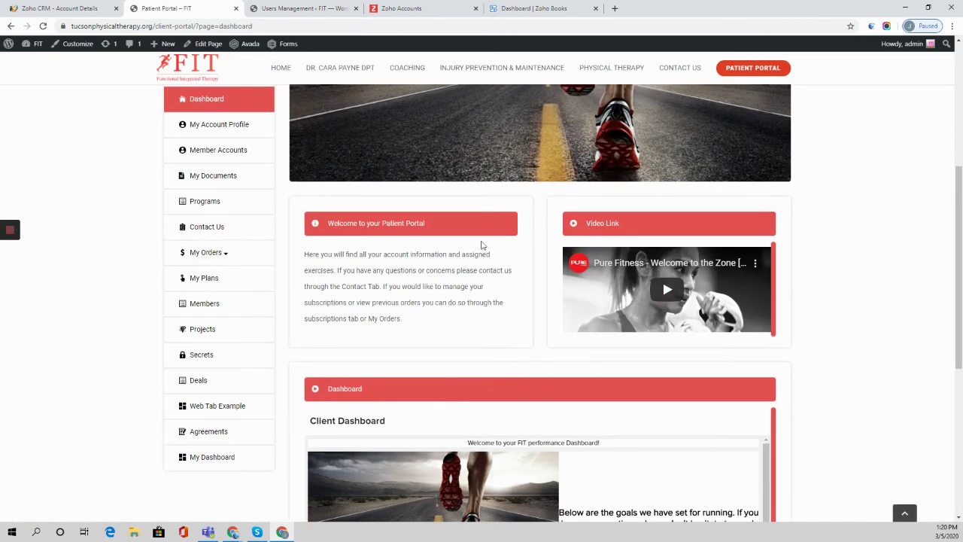
scroll(456, 281, "down", 3)
scroll(447, 258, "up", 4)
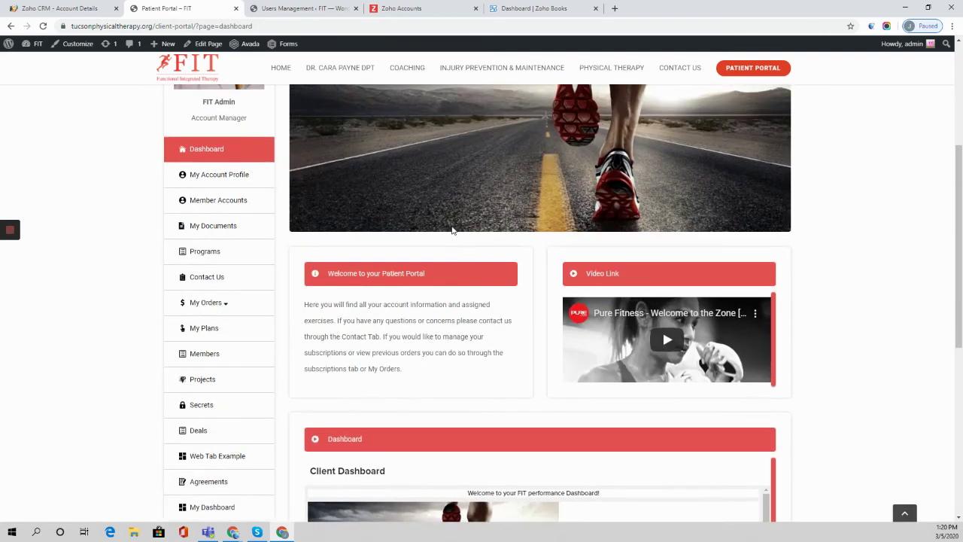
Back in admin, bring up Customization > Design Settings > Dashboard Content
left_click(308, 9)
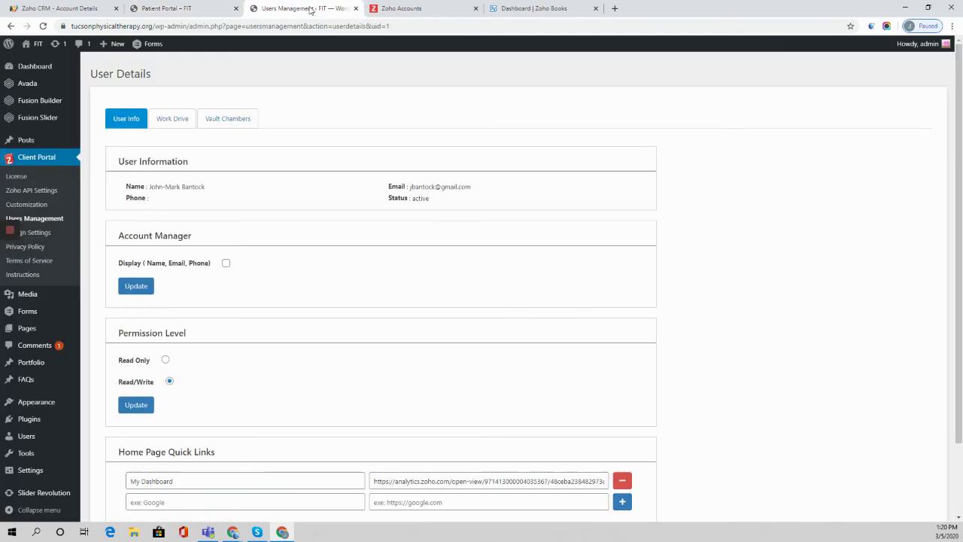
left_click(33, 208)
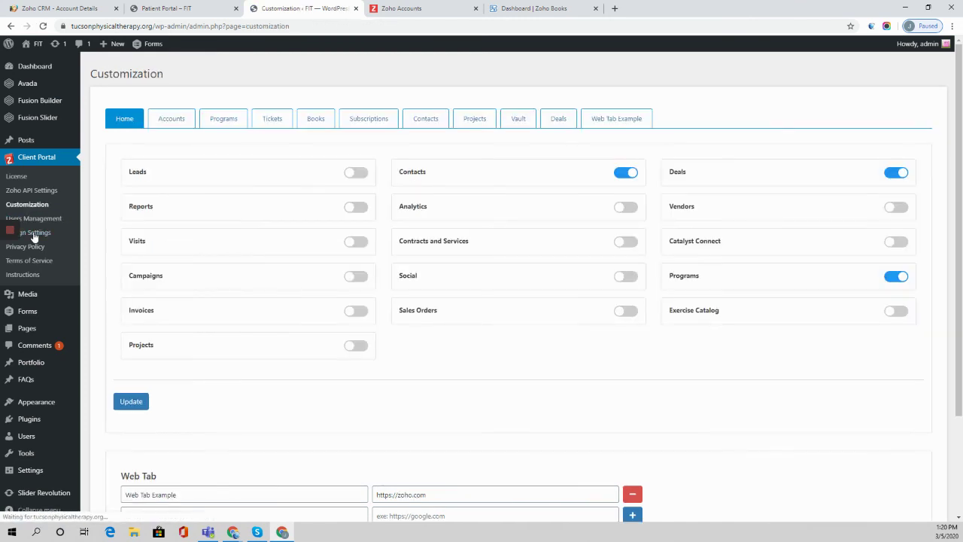
left_click(33, 235)
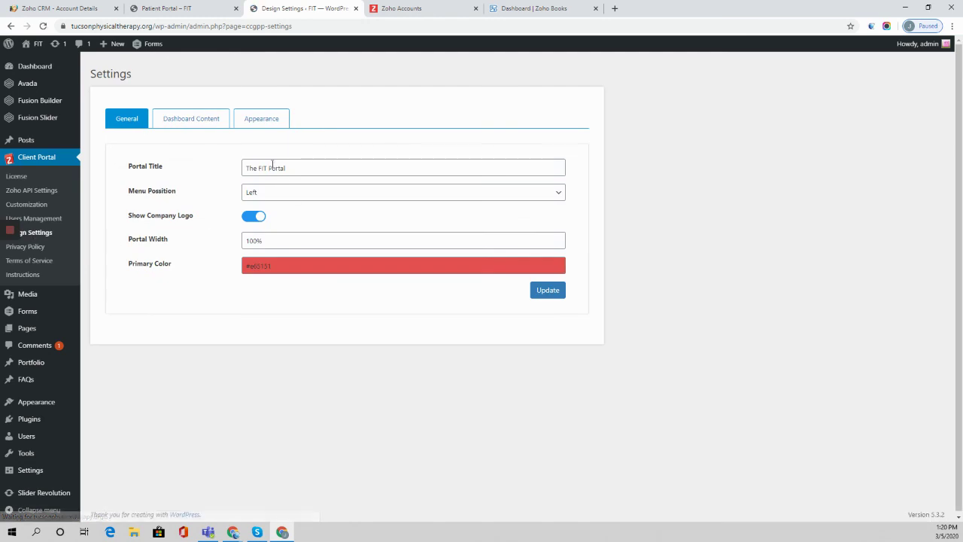
left_click(191, 122)
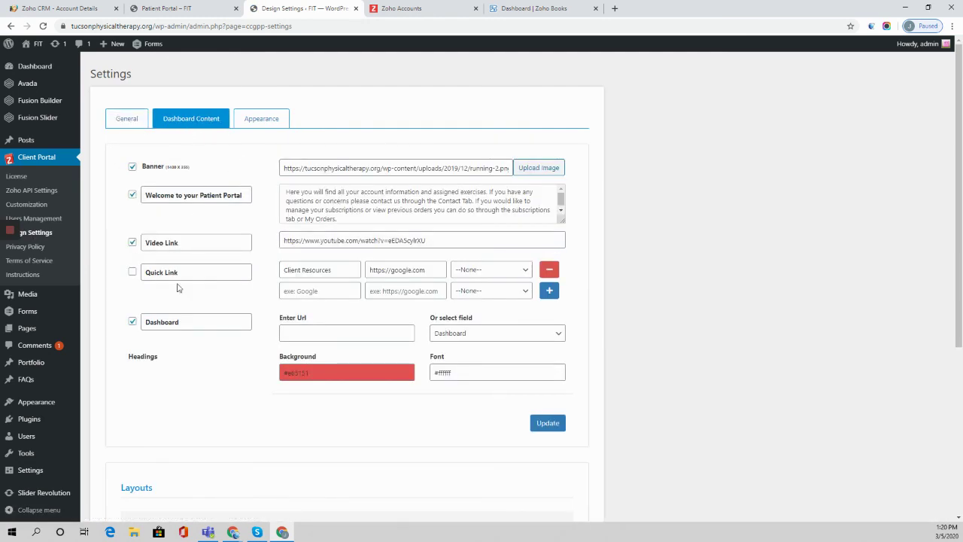